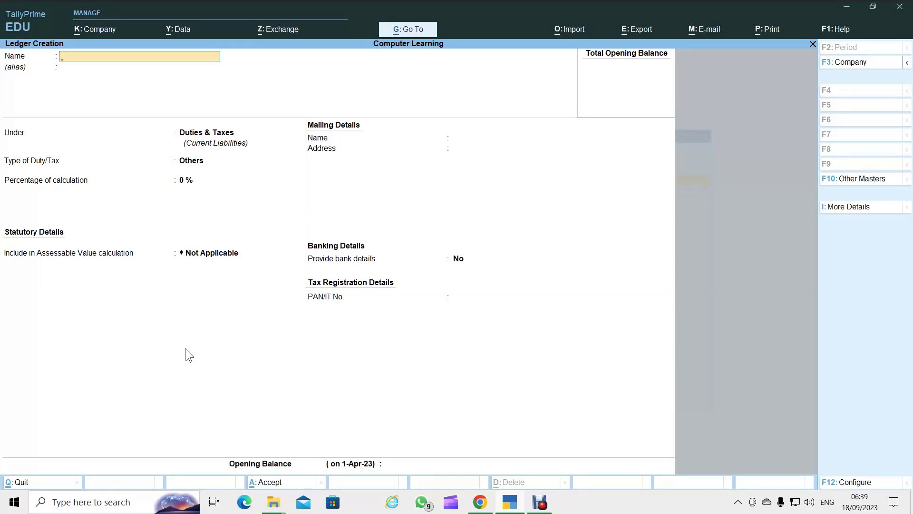
Step: Name the new ledger CGST and give it the alias "Cental Goods and Service Tax"
text(CGST)
key(Return)
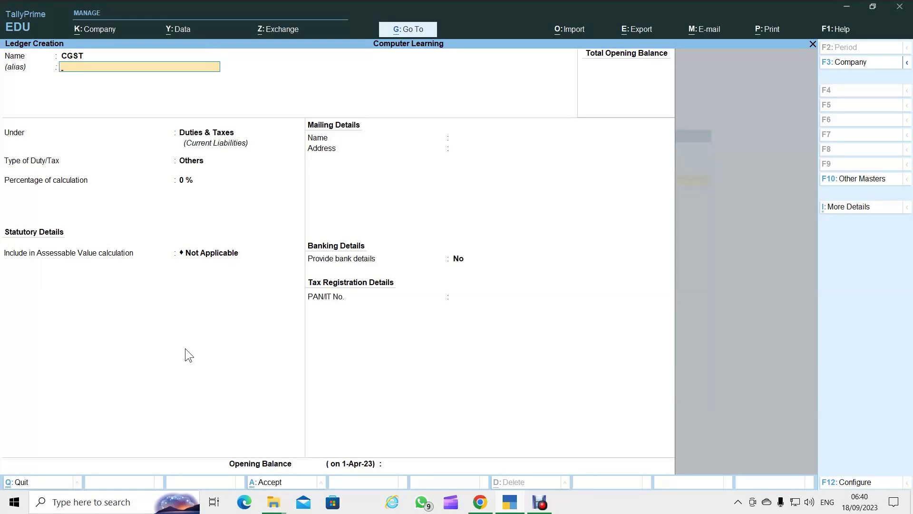
text(Cental Goods and Service Tax)
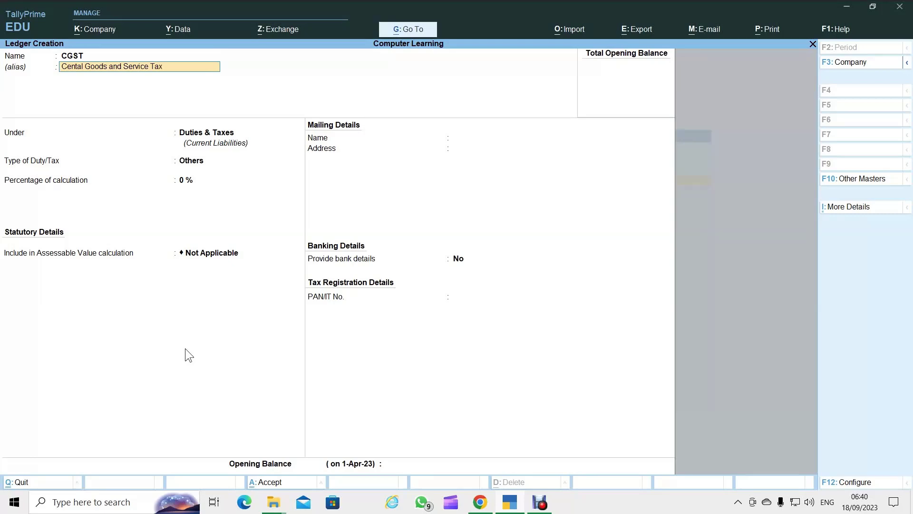
key(Return)
key(Return)
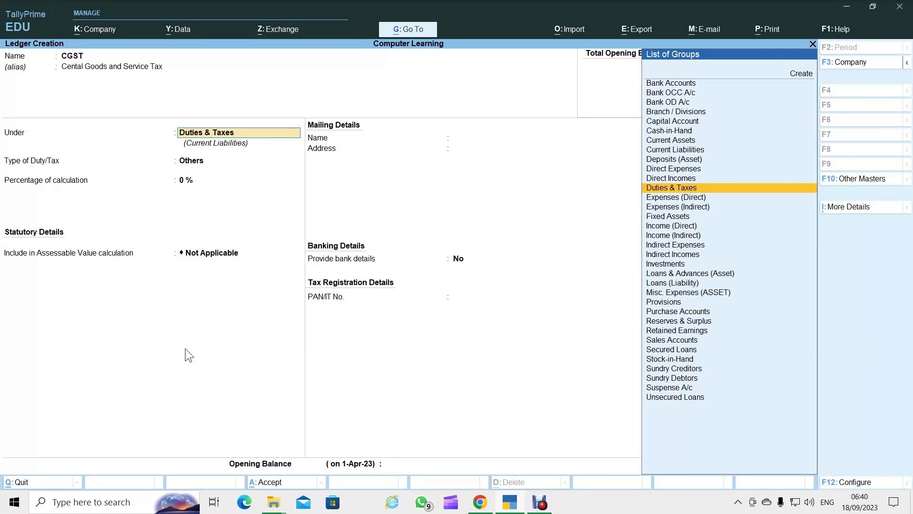
Step: Classify the CGST ledger under Duties & Taxes, with GST as the type of duty/tax and CGST as the tax type
key(Return)
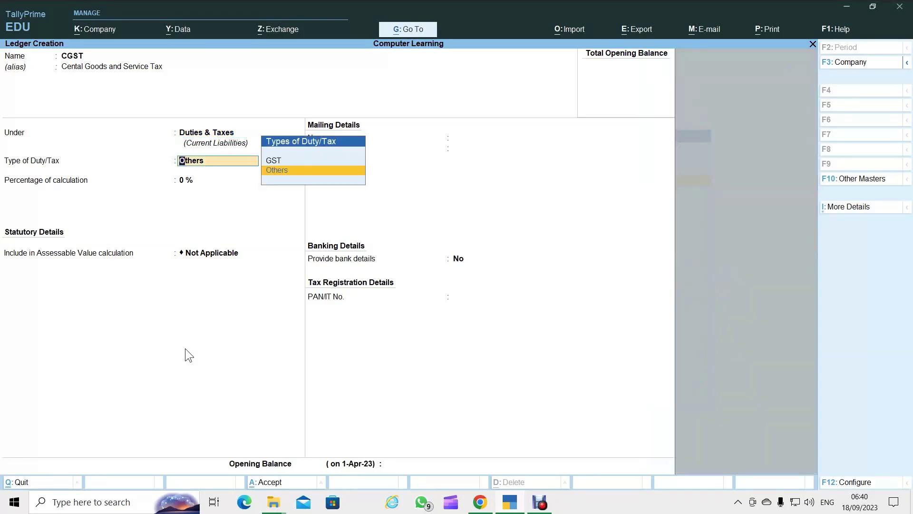
key(Up)
key(Return)
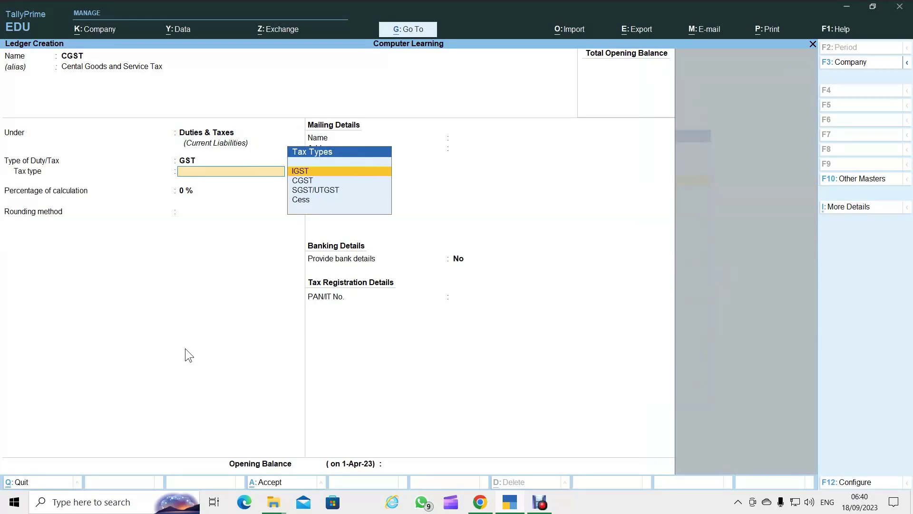
key(Down)
key(Return)
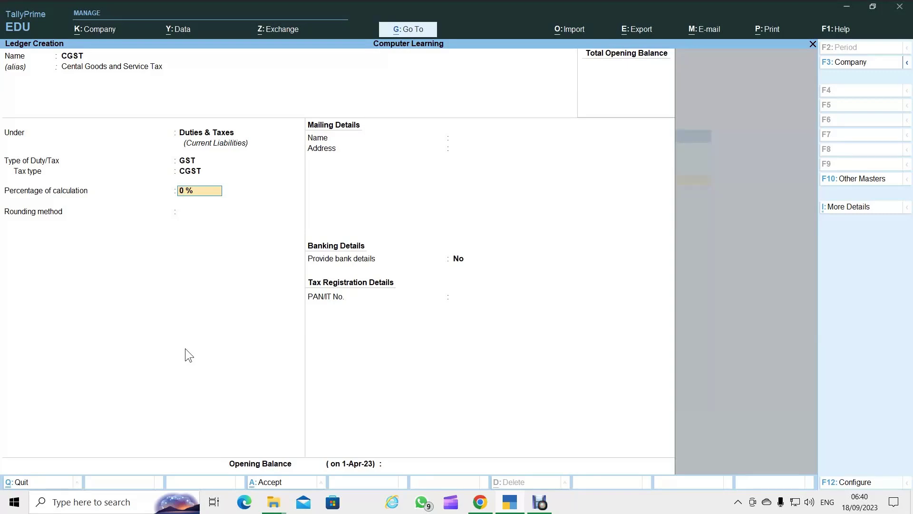
Step: Save the CGST ledger with 0 % calculation, rounding method Not Applicable, no bank details and a blank opening balance
key(Return)
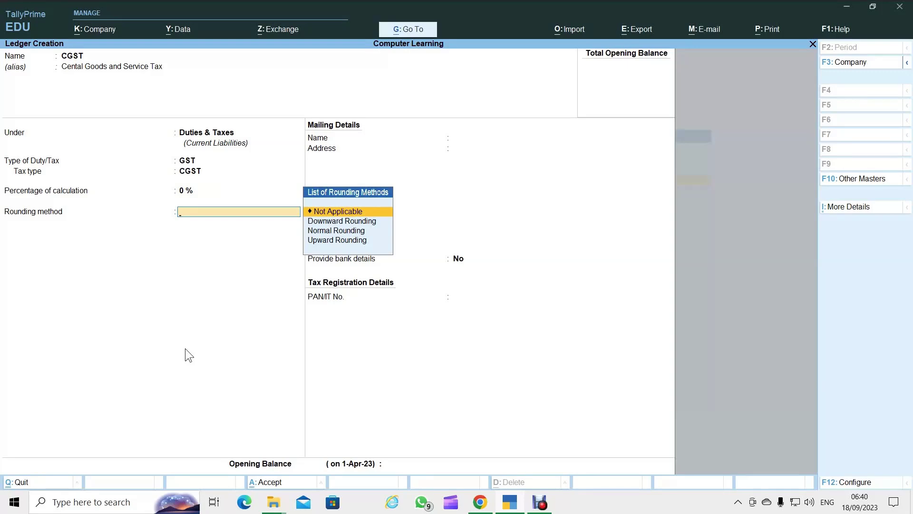
key(Return)
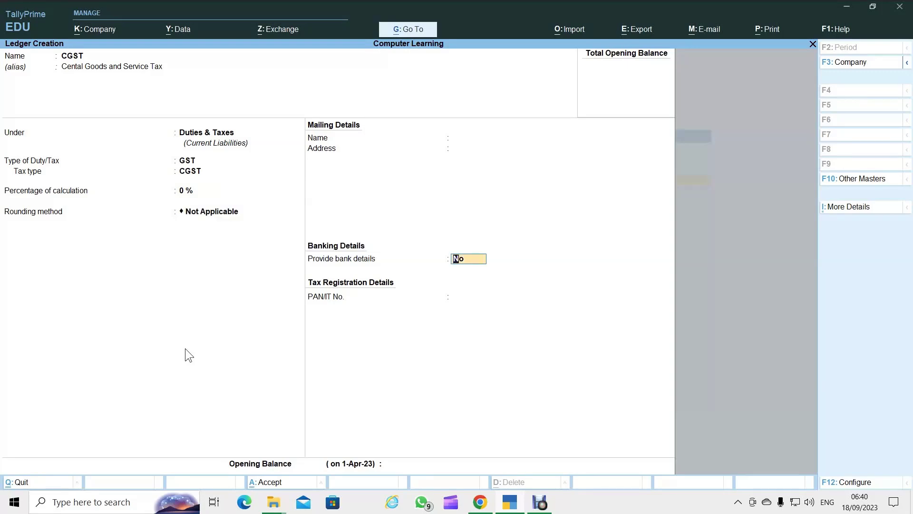
key(Return)
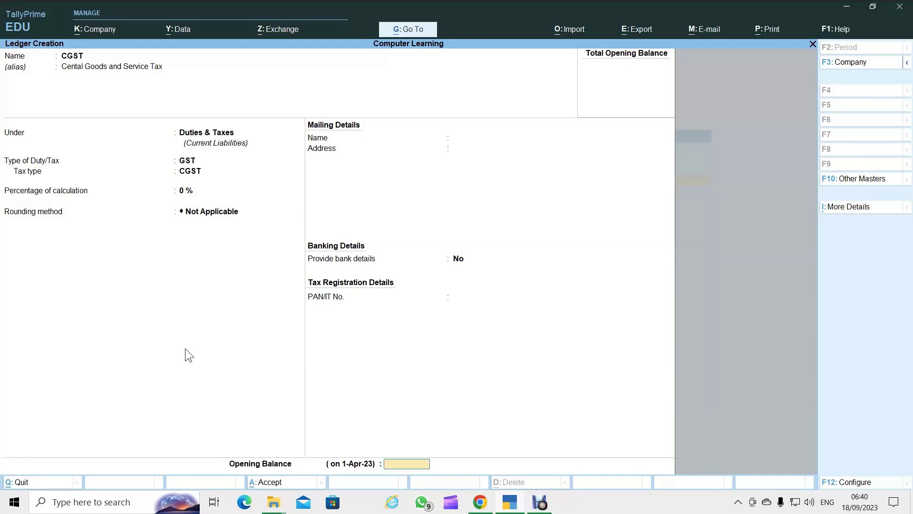
key(Return)
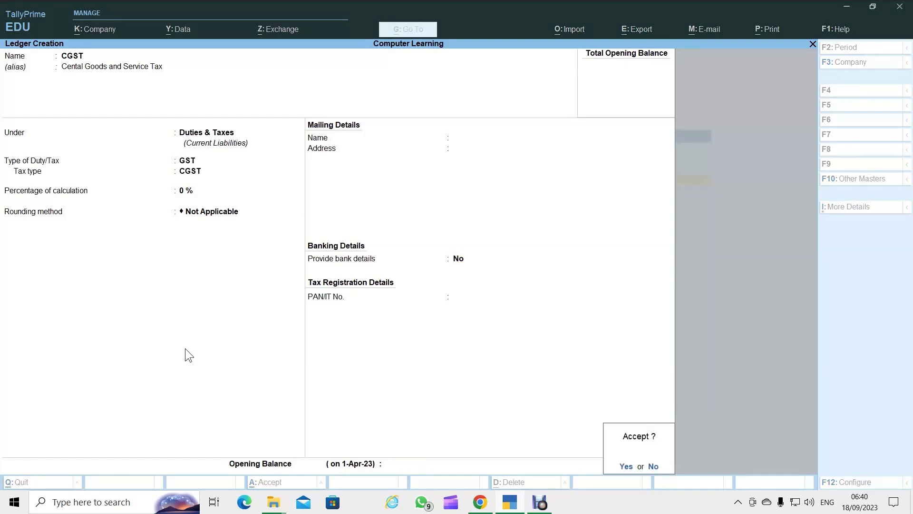
key(Return)
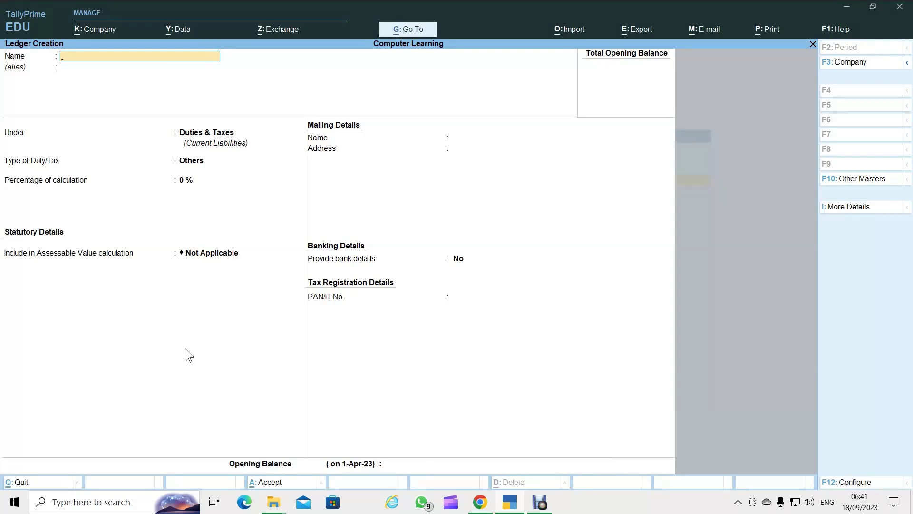
Step: Name the next ledger SGST and give it the alias "State Goods and Service Tax"
text(SGST)
key(Return)
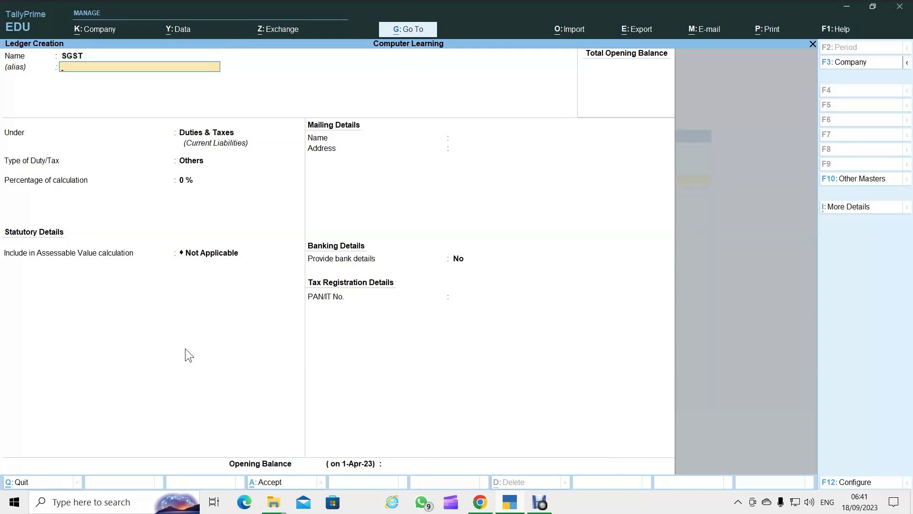
text(State Goods and Service Tax)
key(Return)
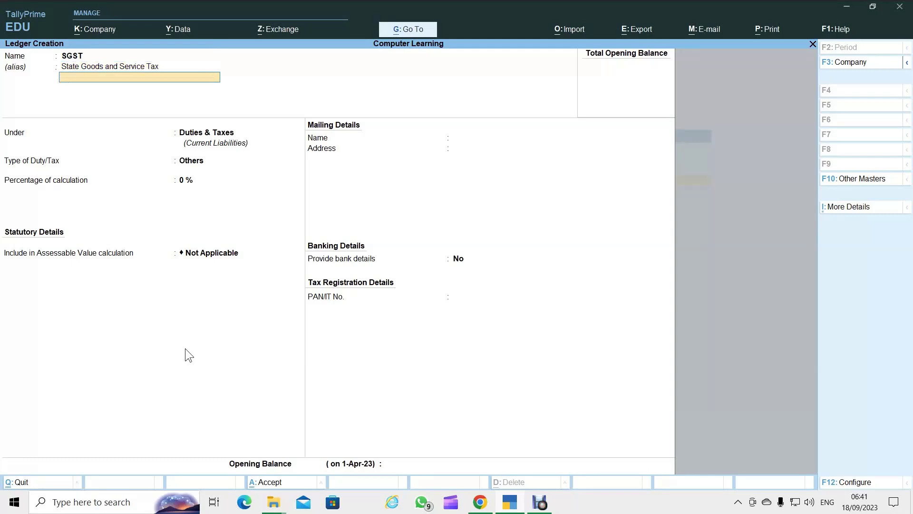
key(Return)
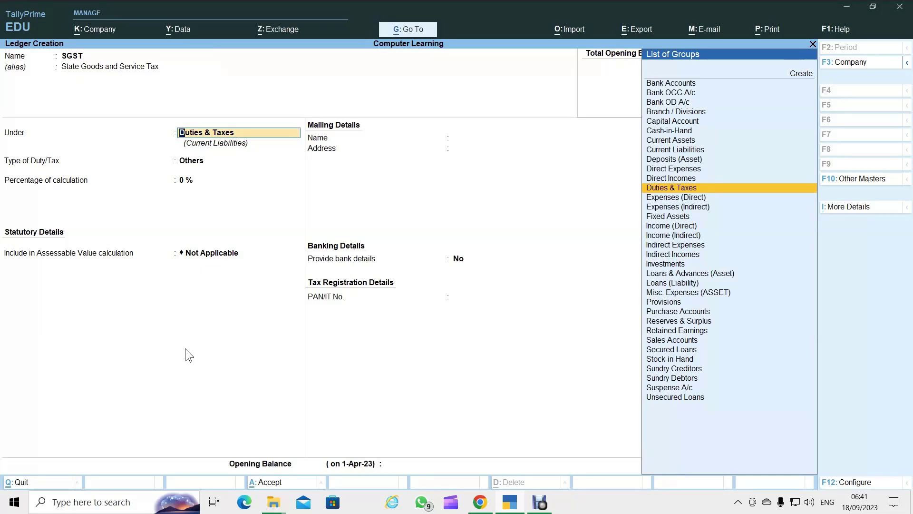
Step: Classify the SGST ledger under Duties & Taxes, with GST as the type of duty/tax and SGST/UTGST as the tax type
key(Return)
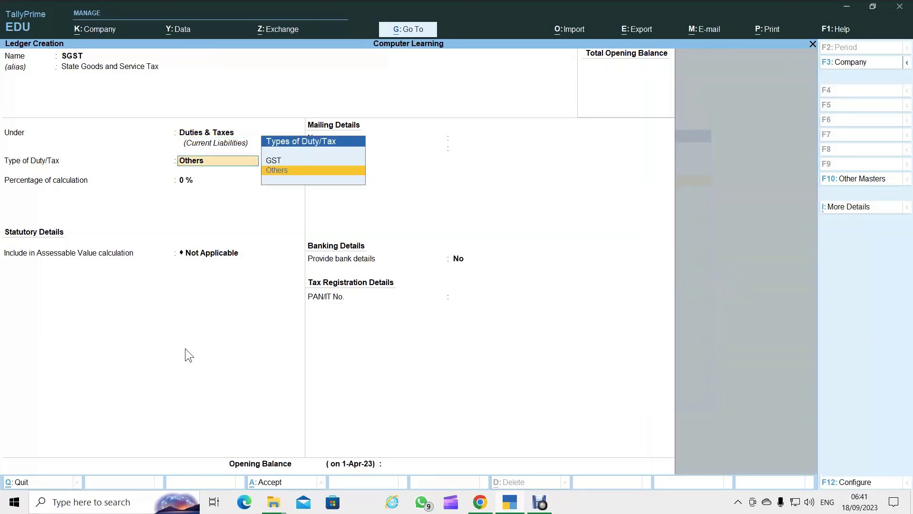
key(Up)
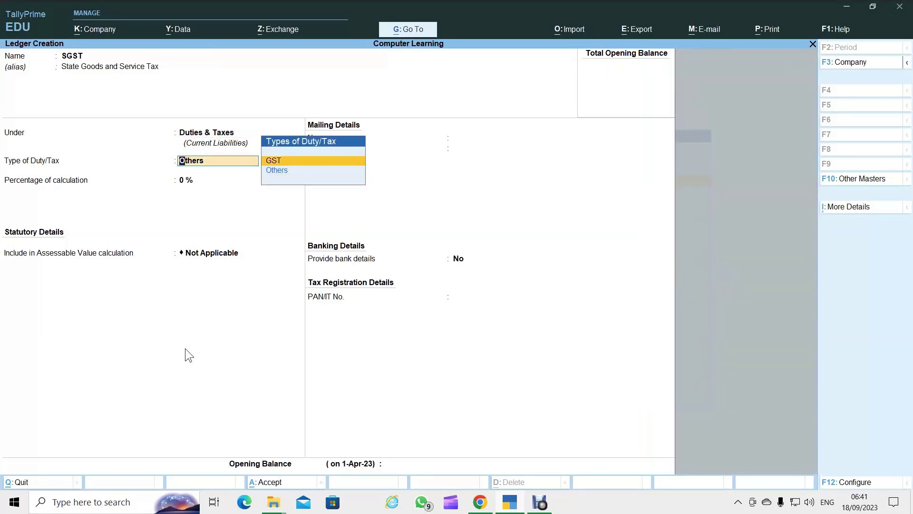
key(Return)
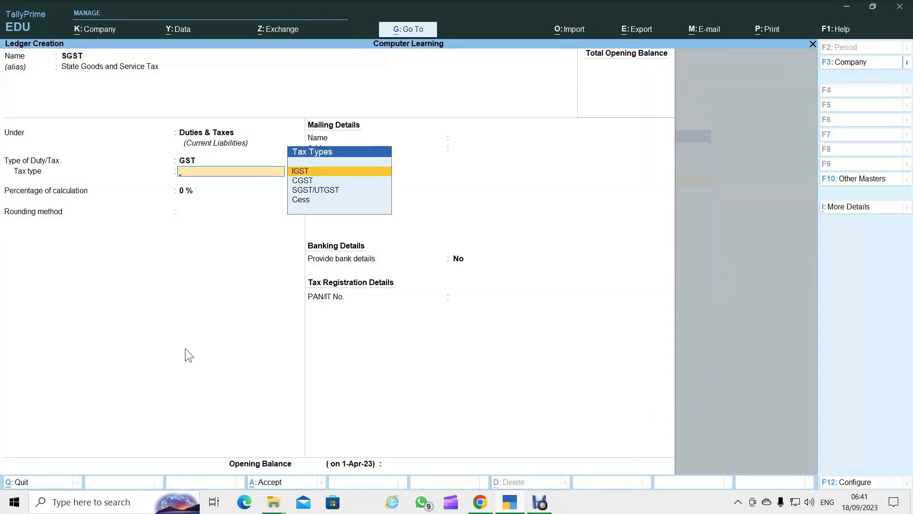
key(Down)
key(Down)
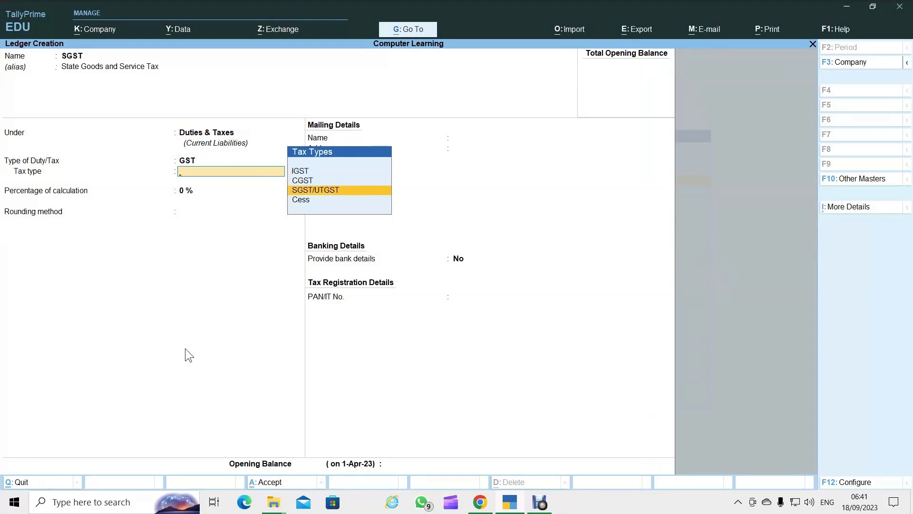
key(Return)
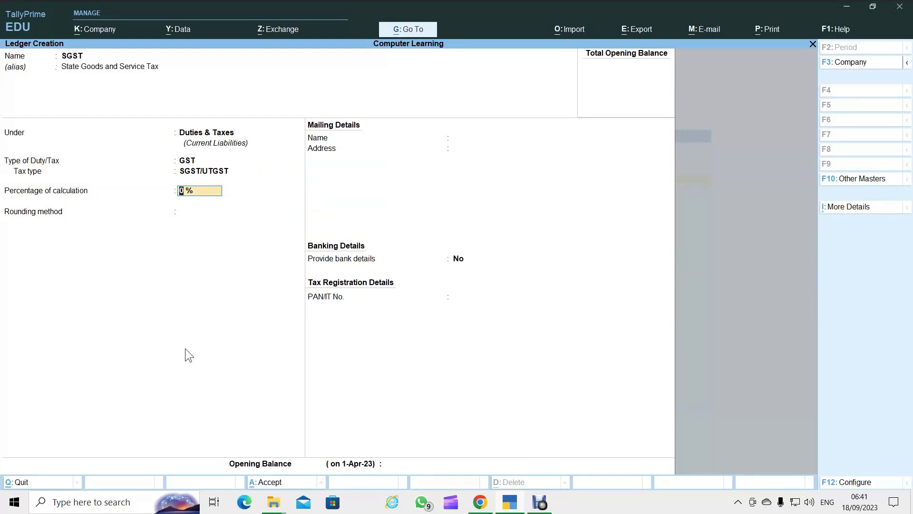
Step: Save the SGST ledger with 0 % calculation, rounding method Not Applicable, no bank details and a blank opening balance
key(Return)
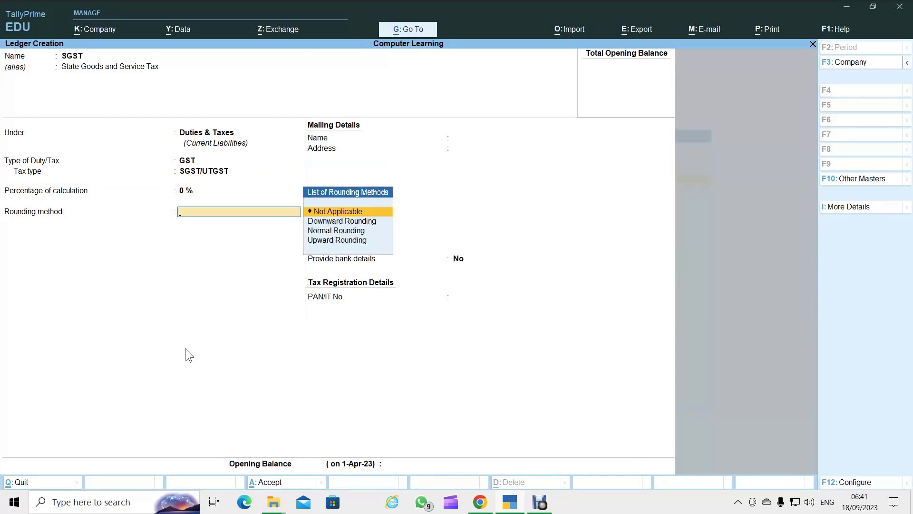
key(Return)
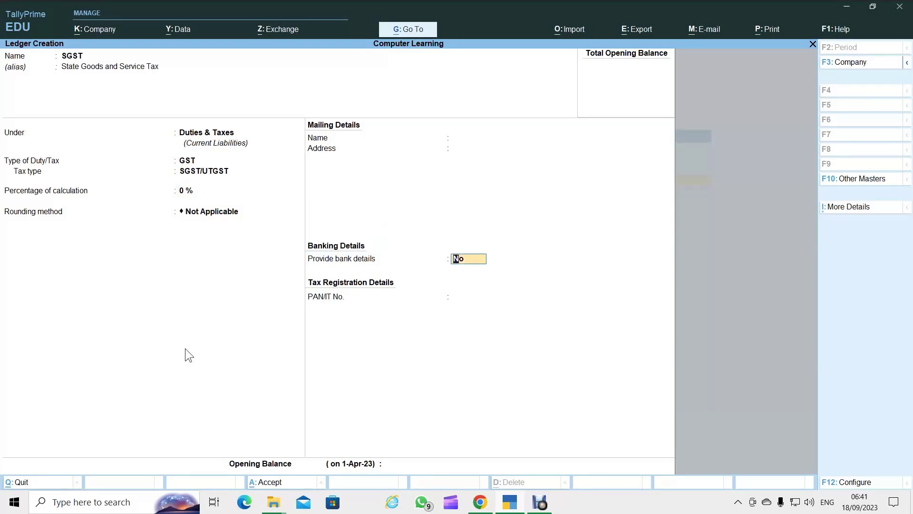
key(Return)
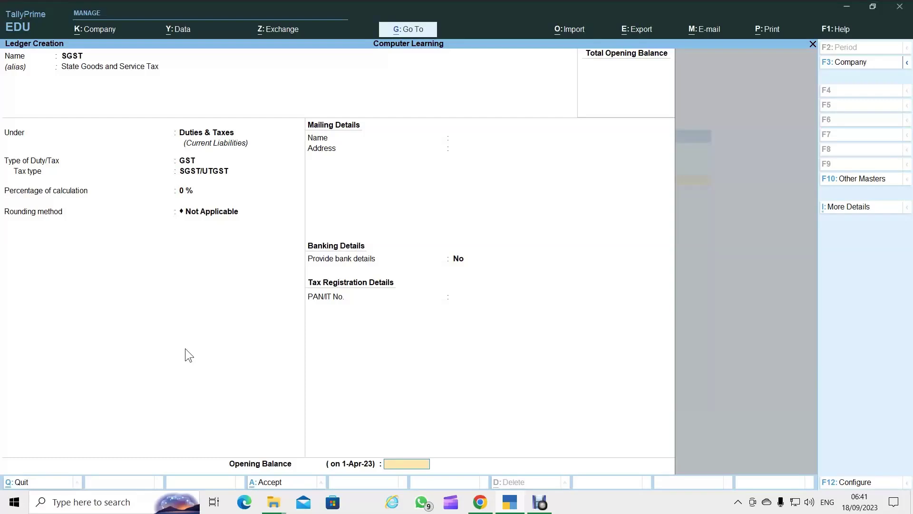
key(Return)
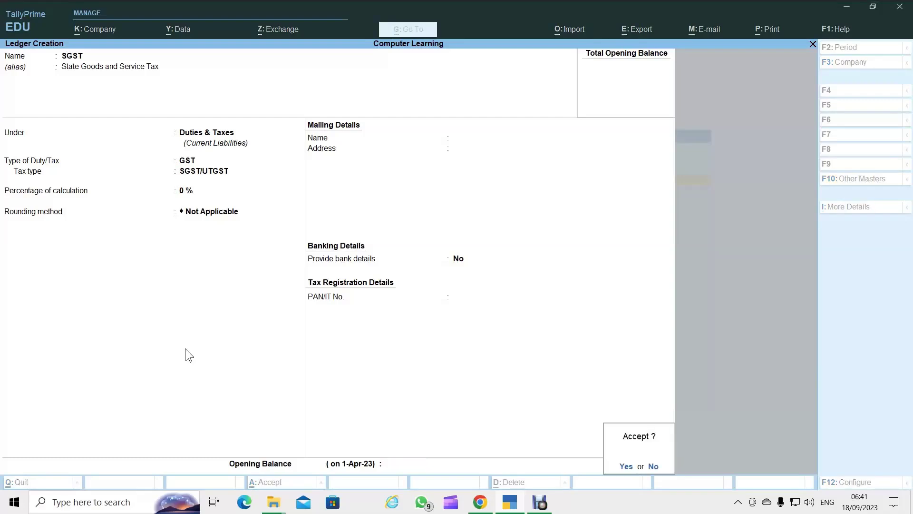
key(Return)
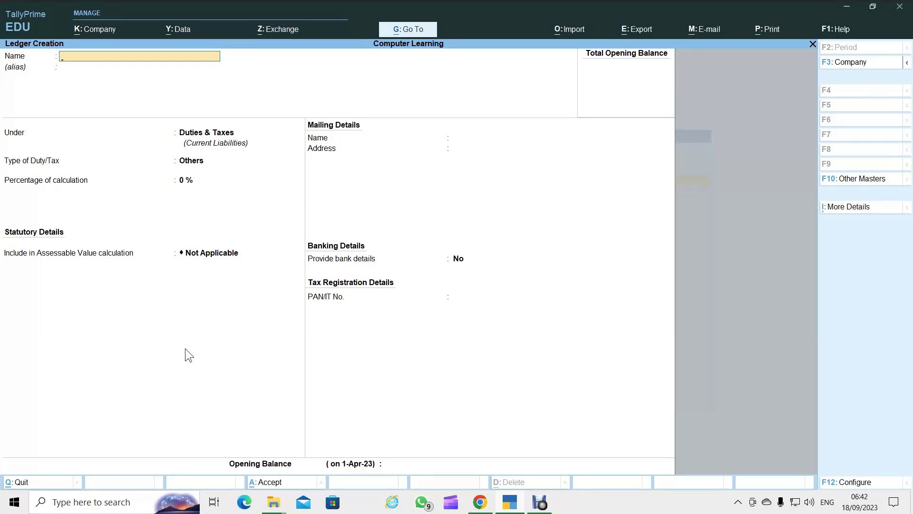
Step: Name the next ledger IGST and give it the alias "Integrated Goods and Service Tax"
text(IGST)
key(Return)
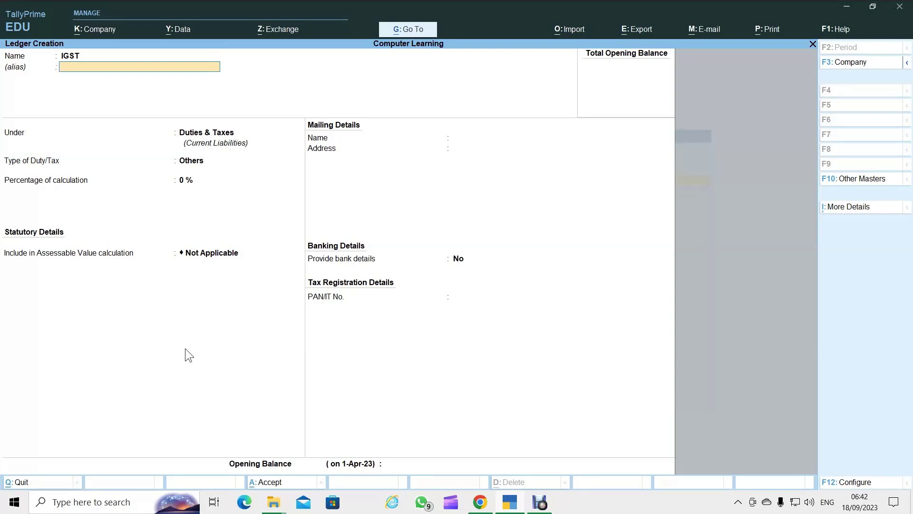
text(Integrated Goods and Service)
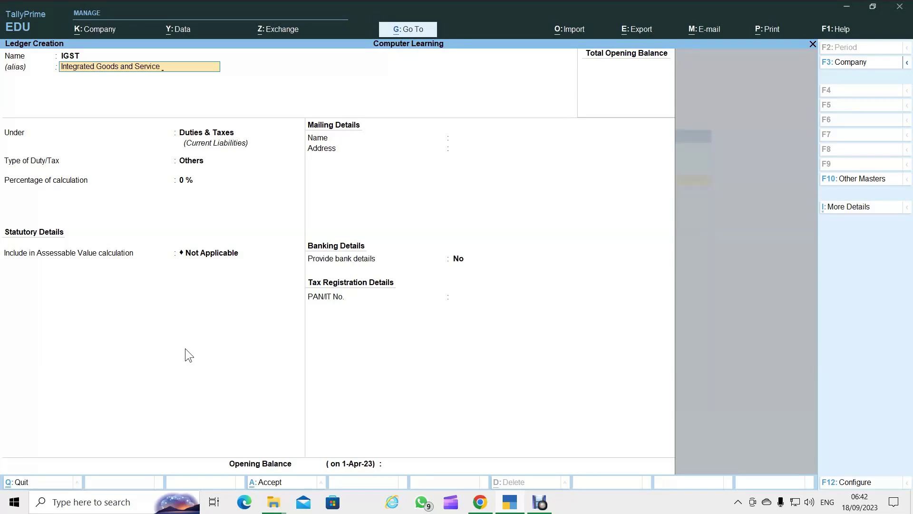
text( Tax)
key(Return)
key(Return)
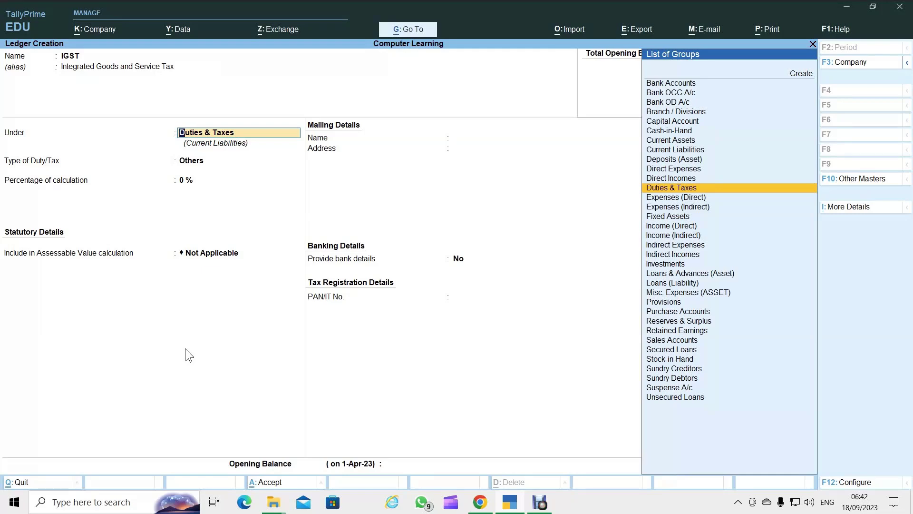
Step: Classify the IGST ledger under Duties & Taxes, with GST as the type of duty/tax and IGST as the tax type
key(Return)
key(Up)
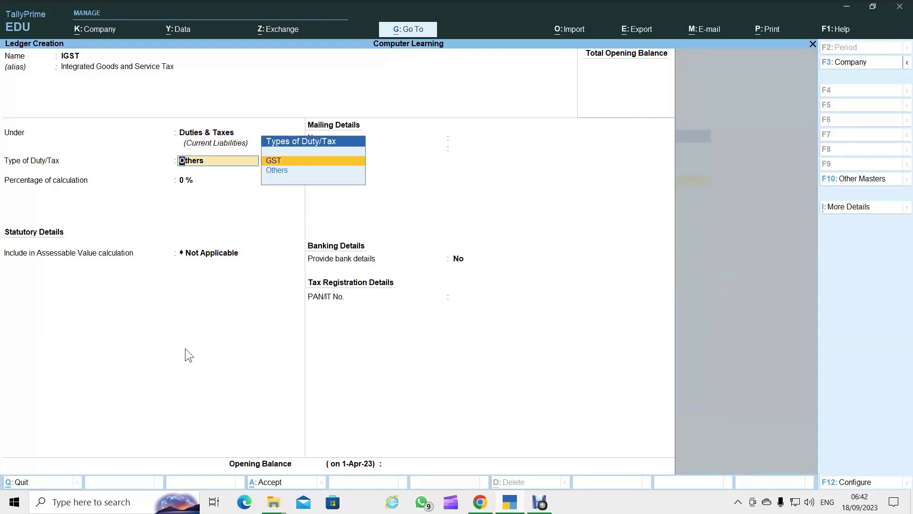
key(Return)
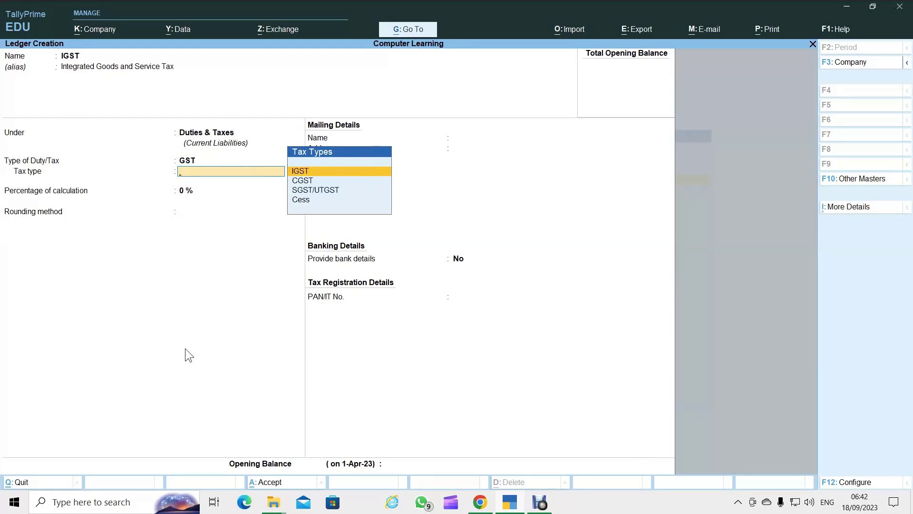
key(Return)
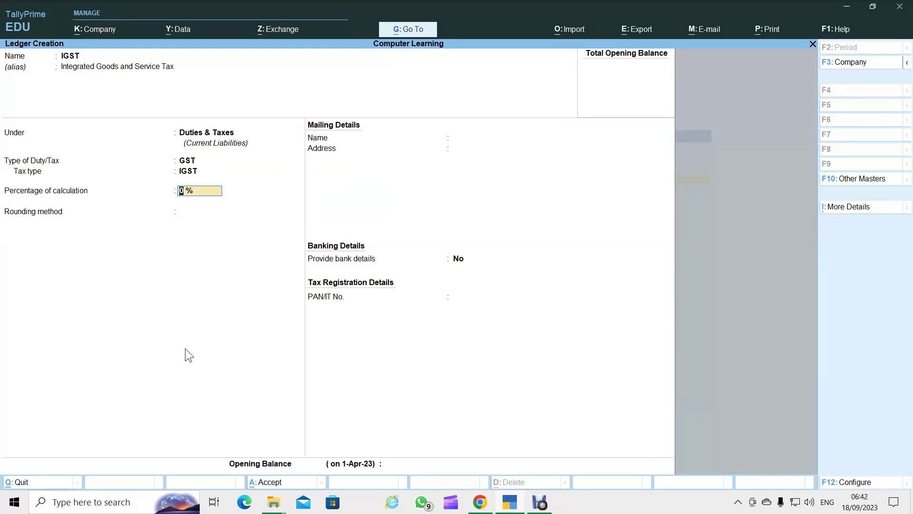
Step: Save the IGST ledger with 0 % calculation, rounding method Not Applicable, no bank details and a blank opening balance
key(Return)
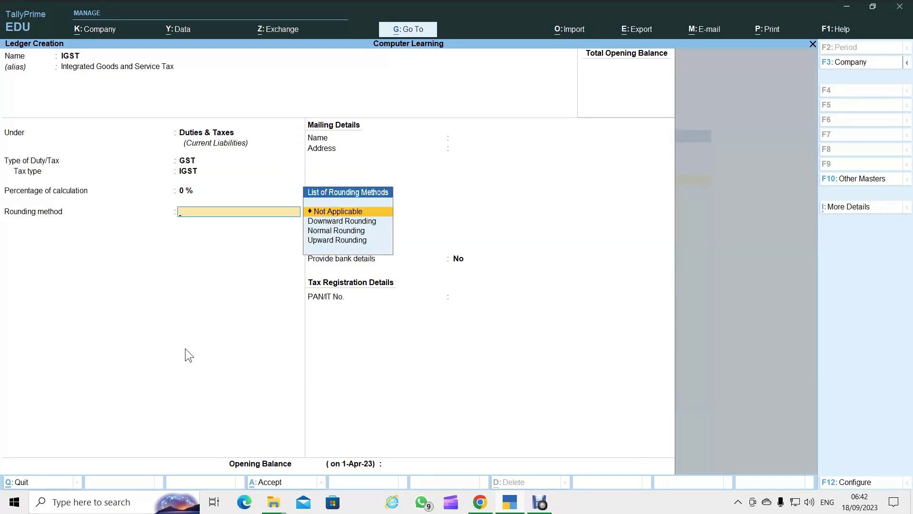
key(Return)
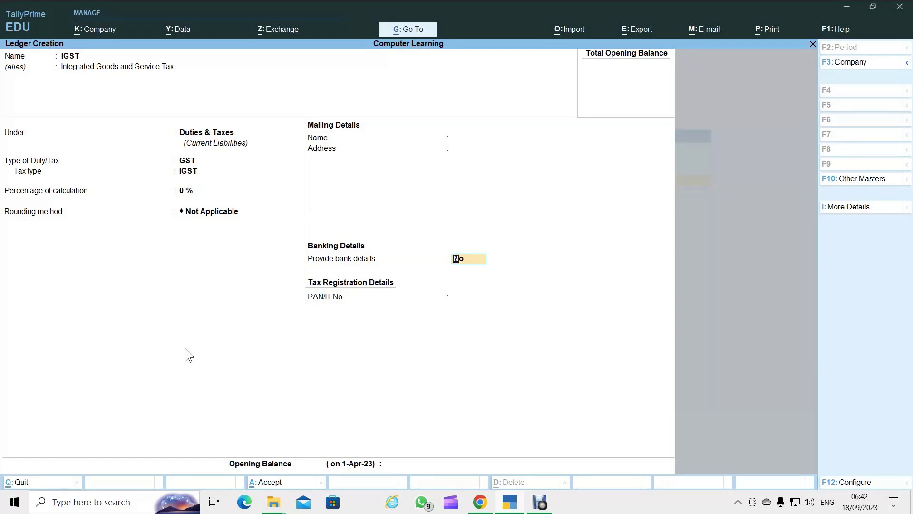
key(Return)
key(Return)
key(Return)
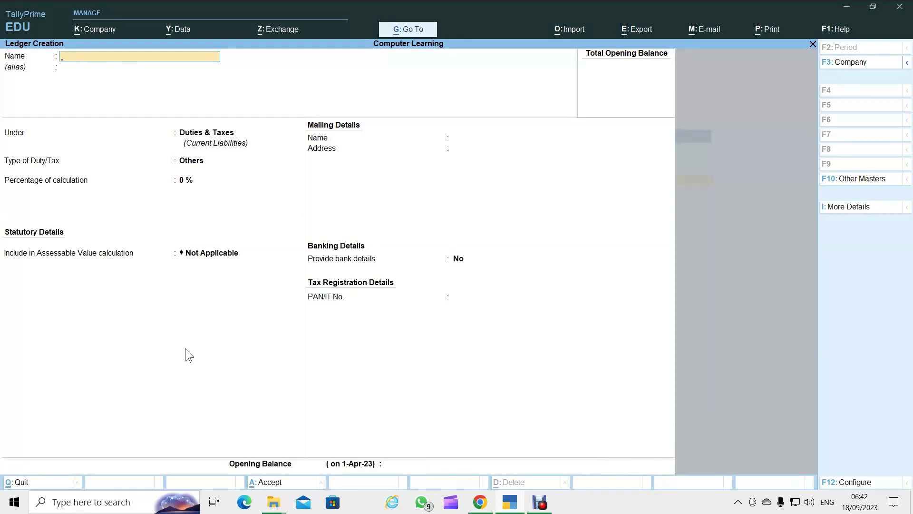
Step: Name the next ledger Cess, leave its alias empty and proceed to its group selection
text(Cess)
key(Return)
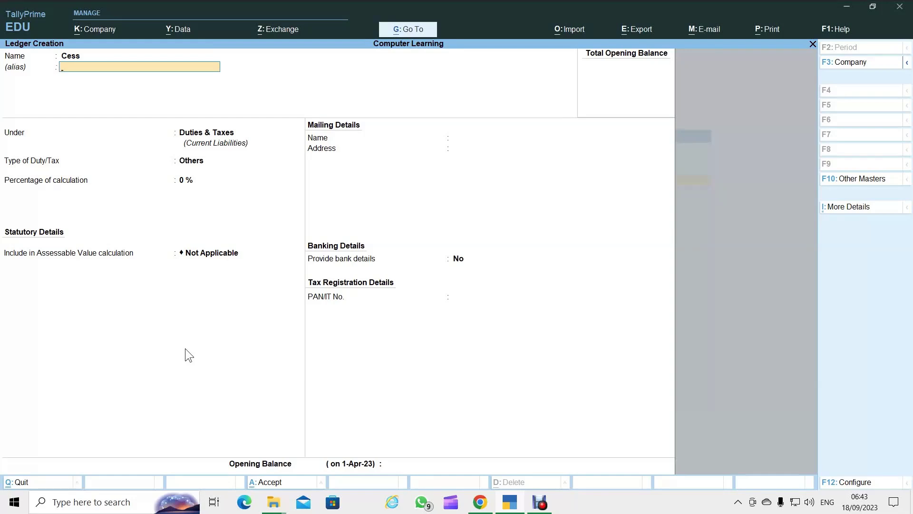
key(Return)
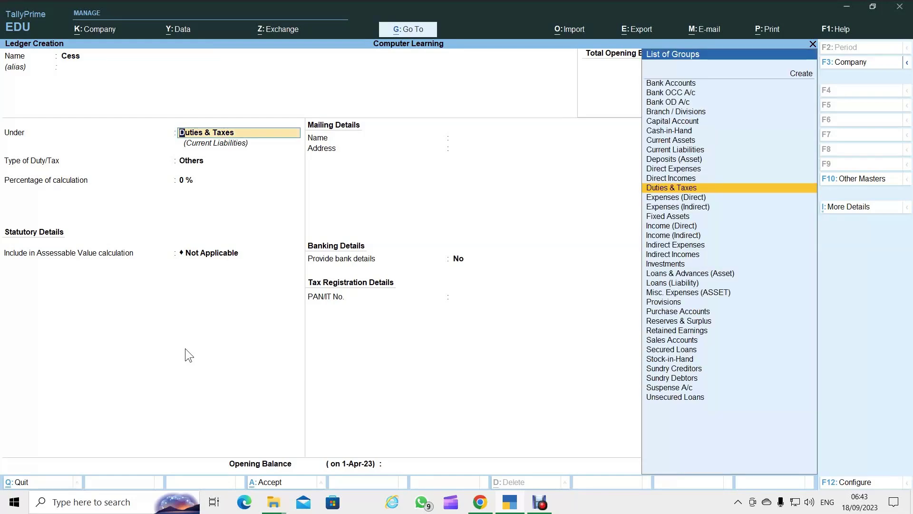
Step: Classify the Cess ledger under Duties & Taxes, with GST as the type of duty/tax and Cess as the tax type
key(Return)
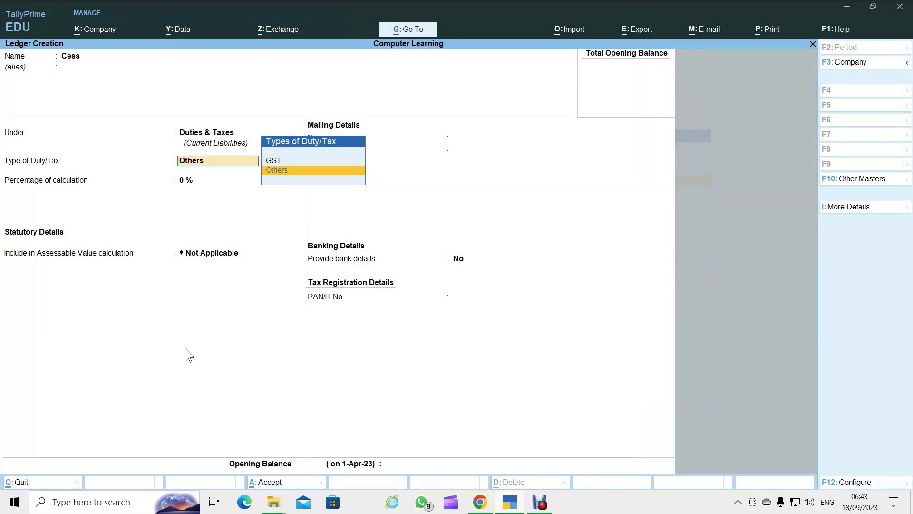
key(Up)
key(Return)
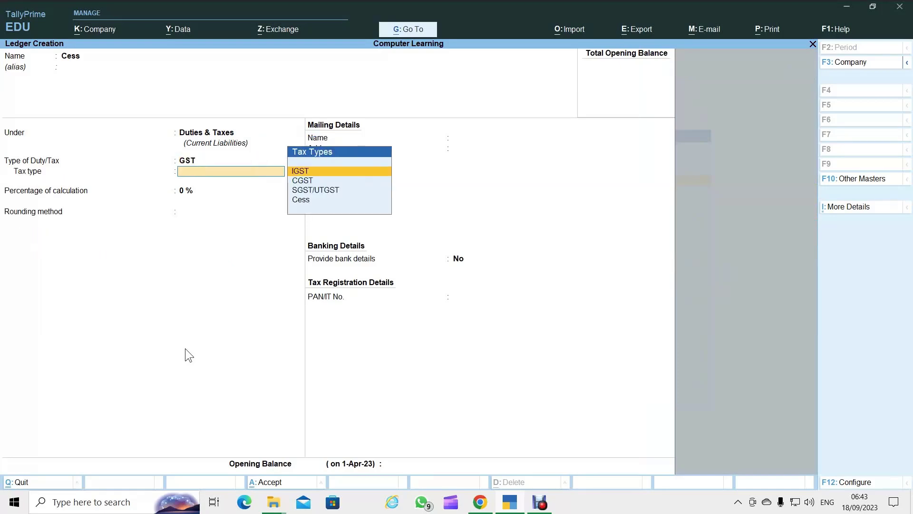
key(Down)
key(Down)
key(Down)
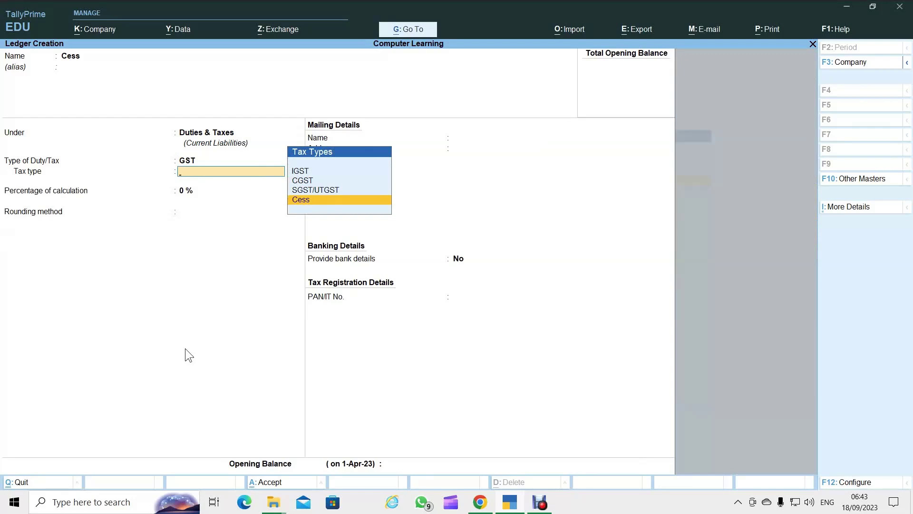
key(Return)
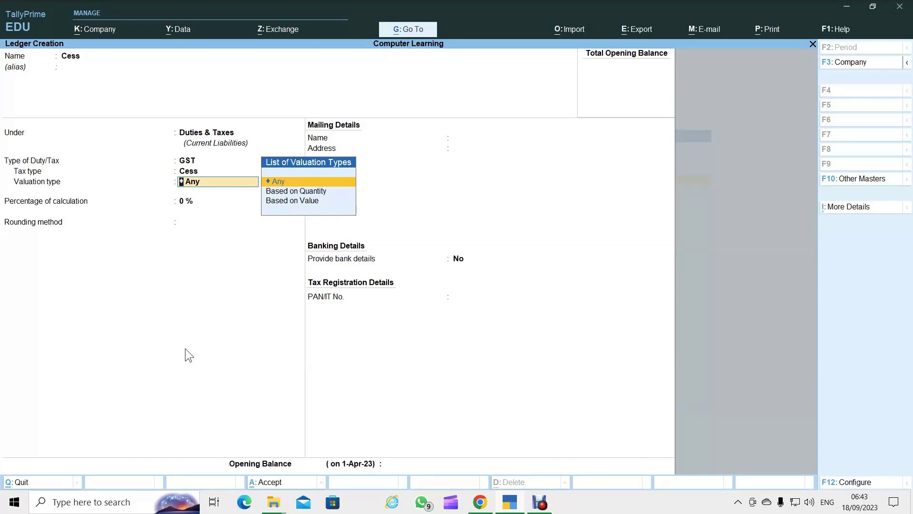
Step: Set the Cess ledger's valuation type to Based on Value and its percentage of calculation to 2 %
key(Down)
key(Down)
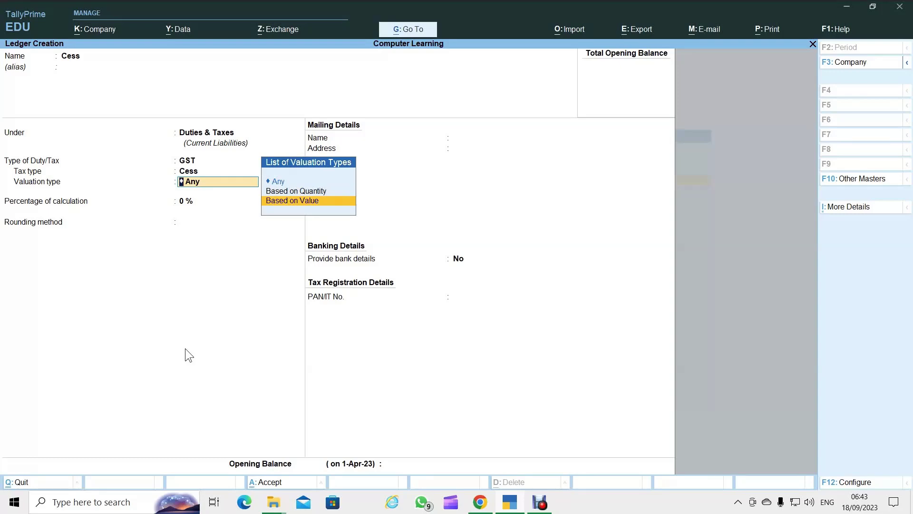
key(Return)
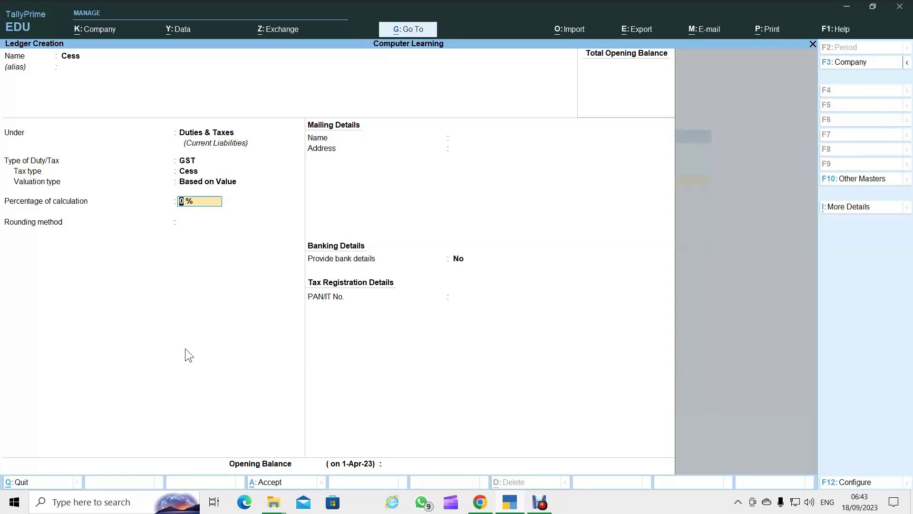
text(2)
key(Return)
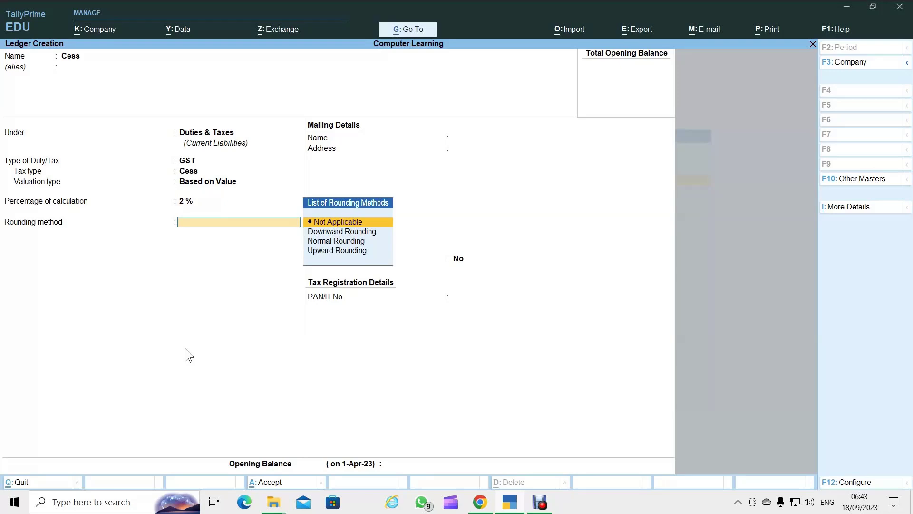
Step: Save the Cess ledger with rounding method Not Applicable, no bank details and a blank opening balance
key(Return)
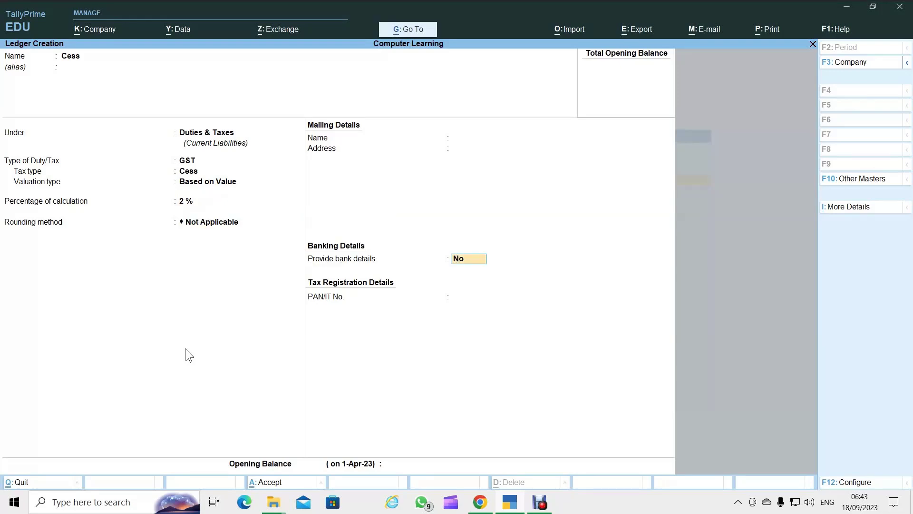
key(Return)
key(Return)
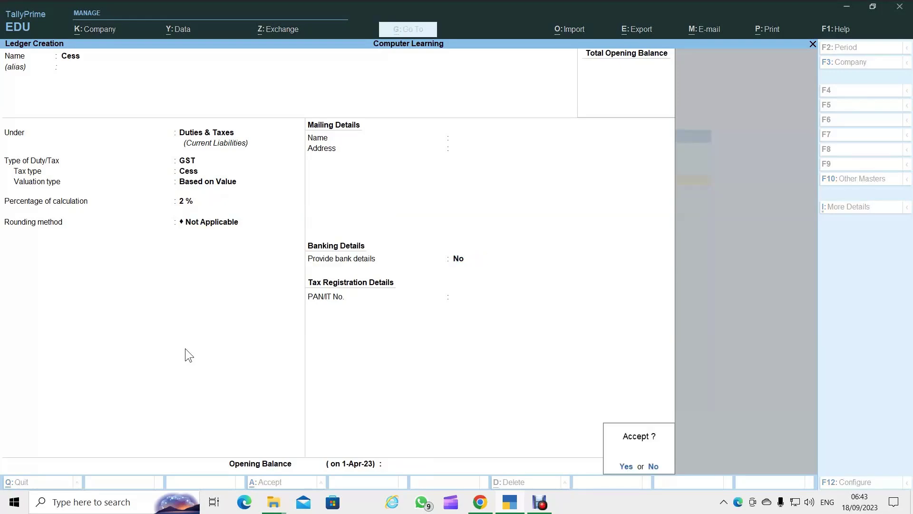
key(Return)
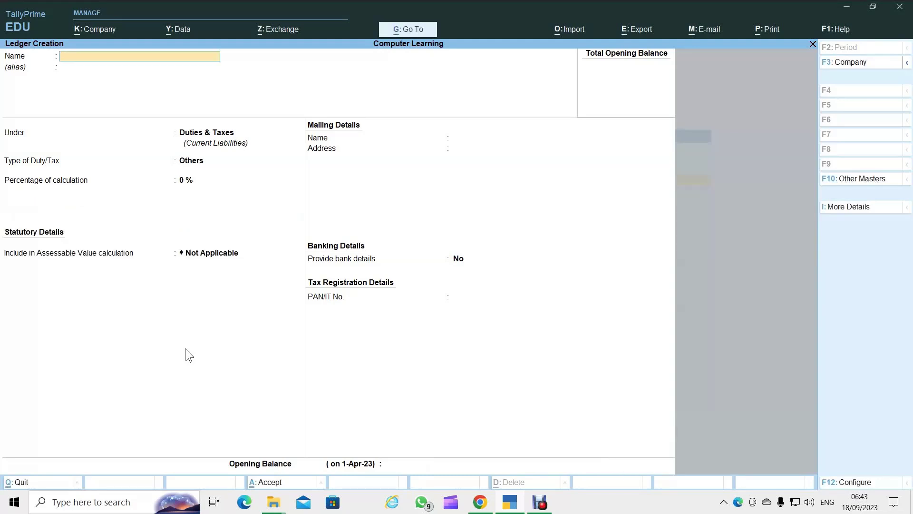